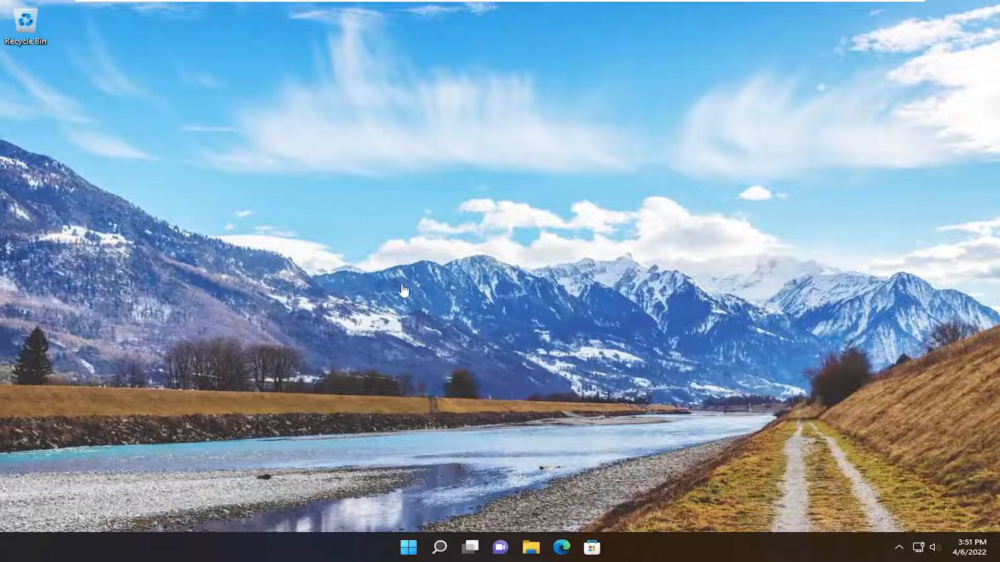
# Launch Command Prompt as administrator from a search for cmd, approving the UAC prompt
pyautogui.click(439, 548)
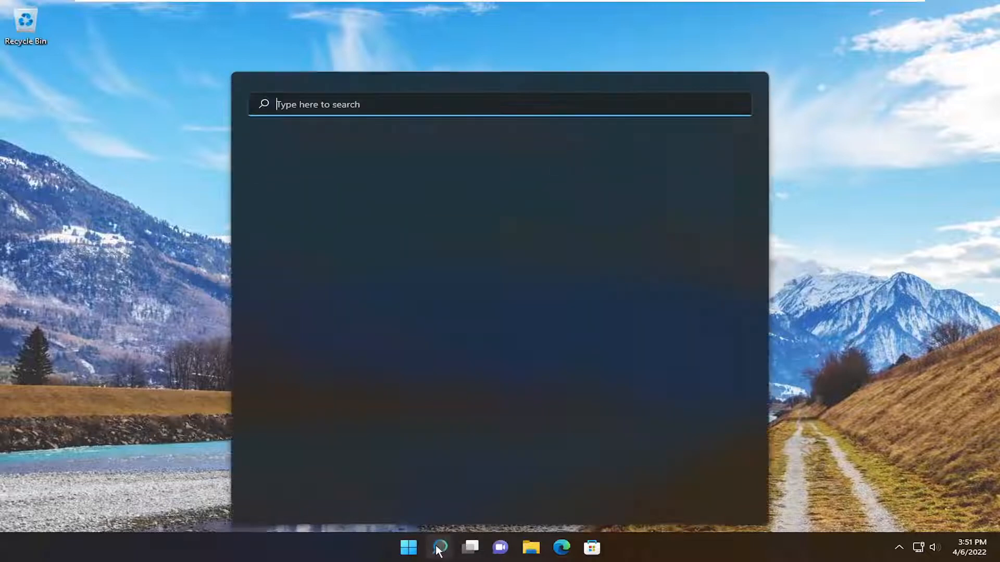
pyautogui.write('cmd')
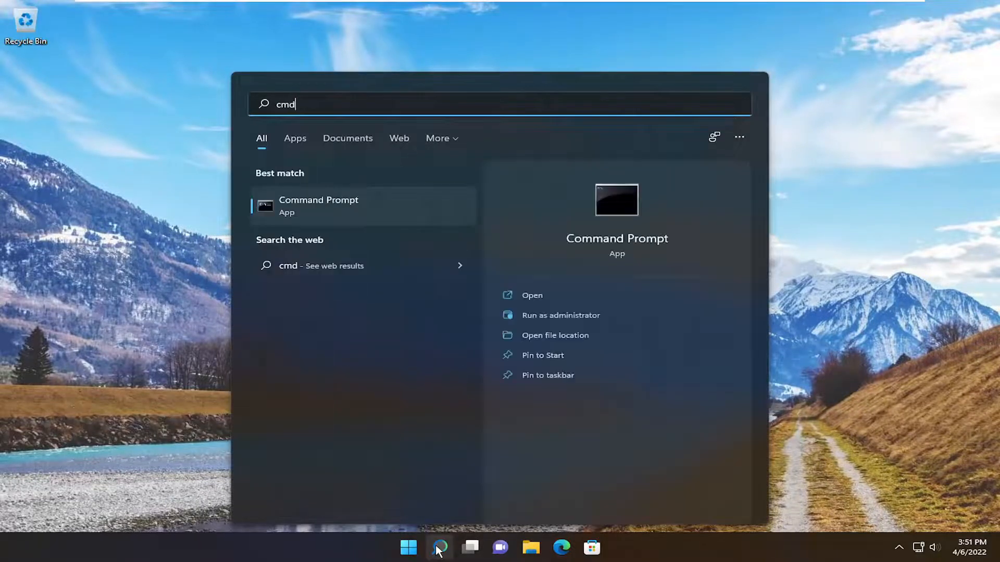
pyautogui.rightClick(309, 205)
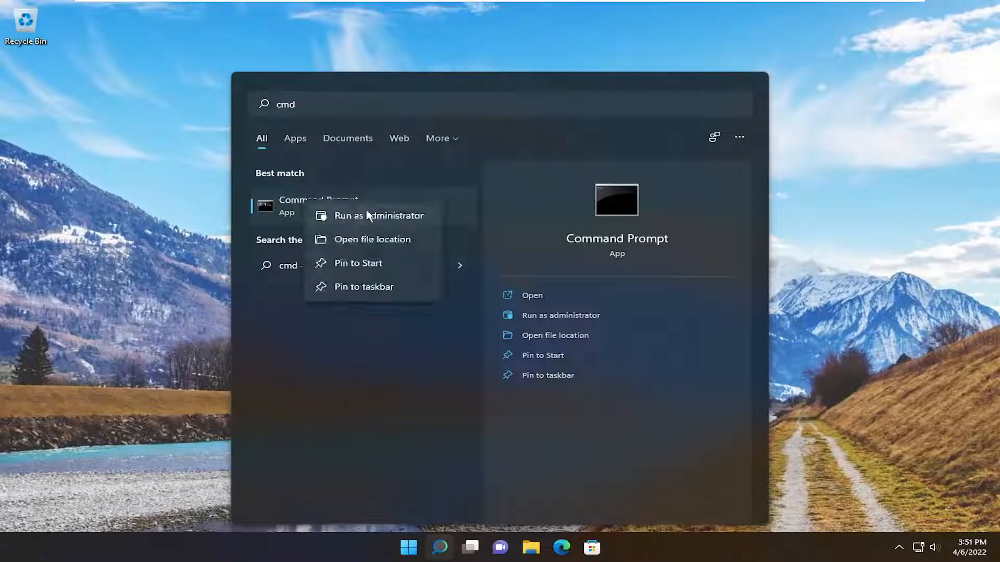
pyautogui.click(379, 215)
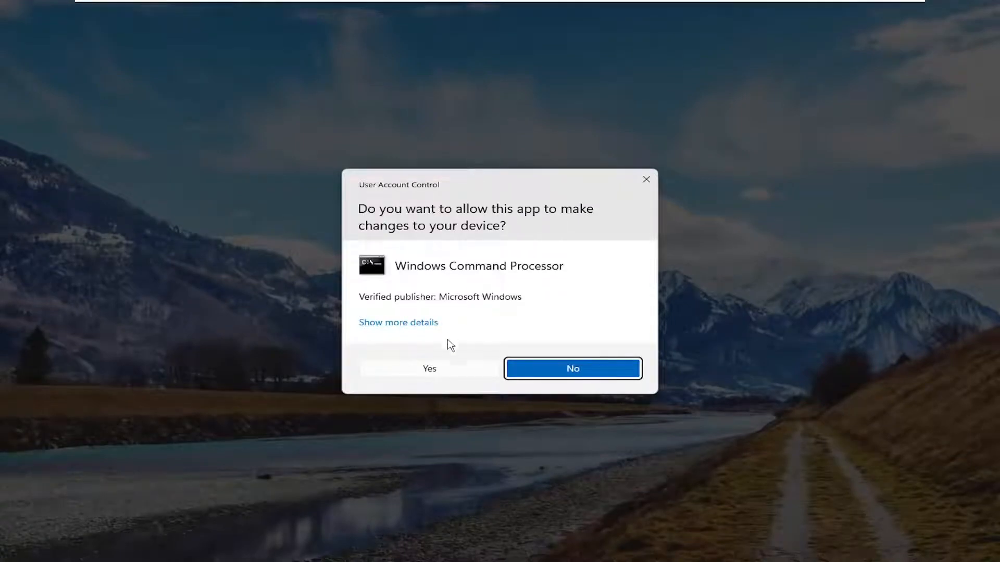
pyautogui.click(429, 371)
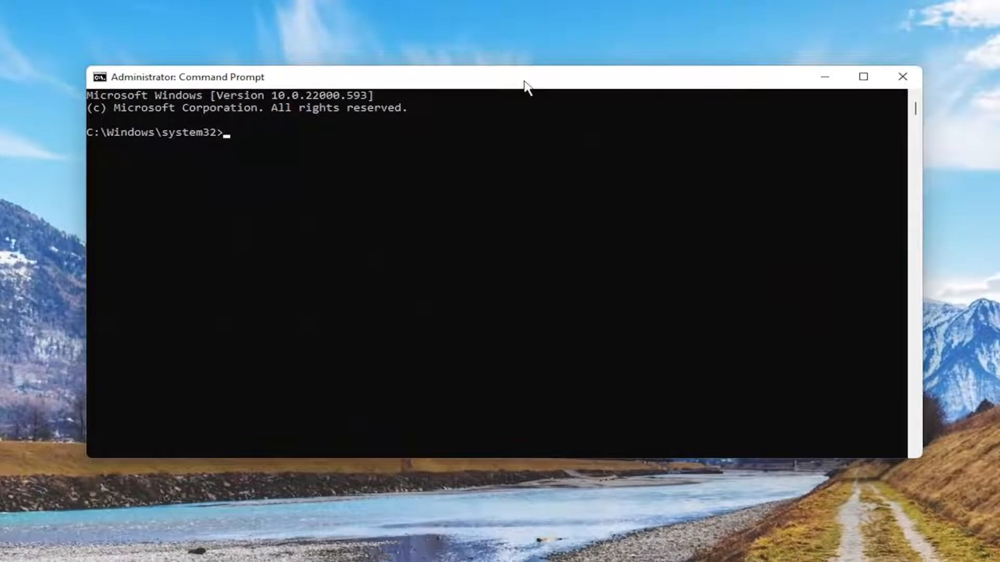
pyautogui.write('chk')
pyautogui.write('dsk')
pyautogui.write(' /r')
pyautogui.write(' /f')
# Run chkdsk /r /f and answer y to schedule the check at the next restart
pyautogui.press('Return')
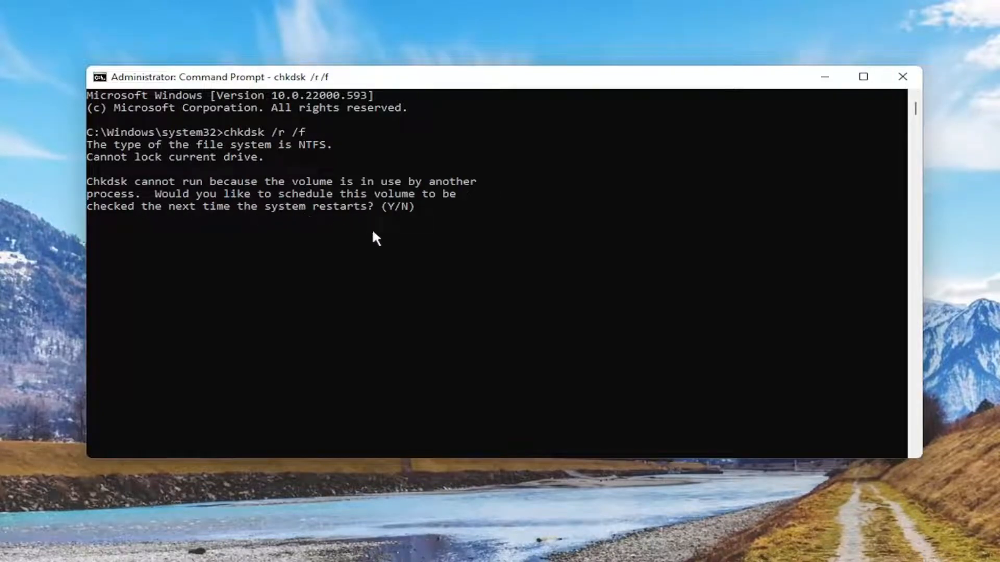
pyautogui.write('y')
pyautogui.press('Return')
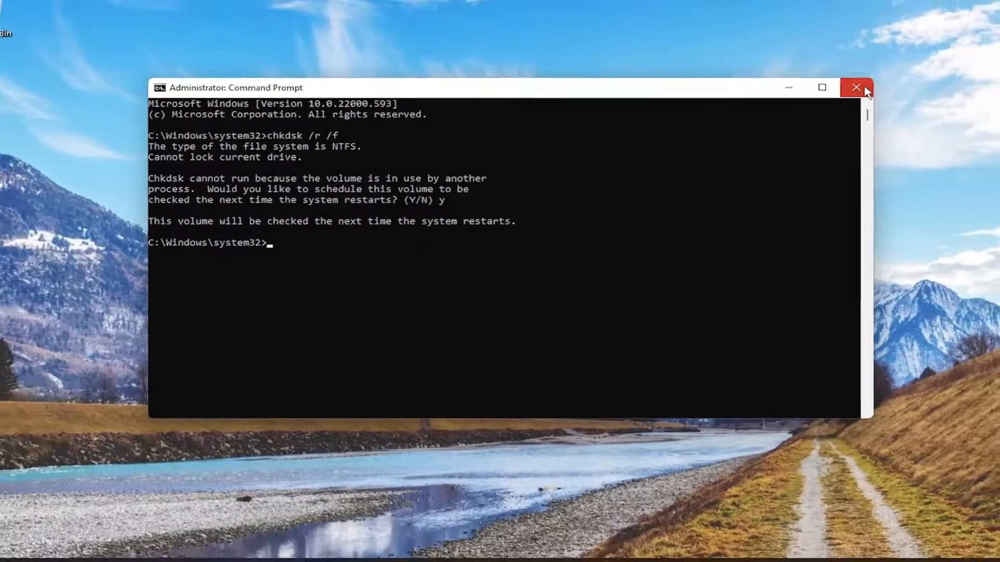
# Close the console and restart Windows from the Start button's quick actions menu
pyautogui.click(902, 77)
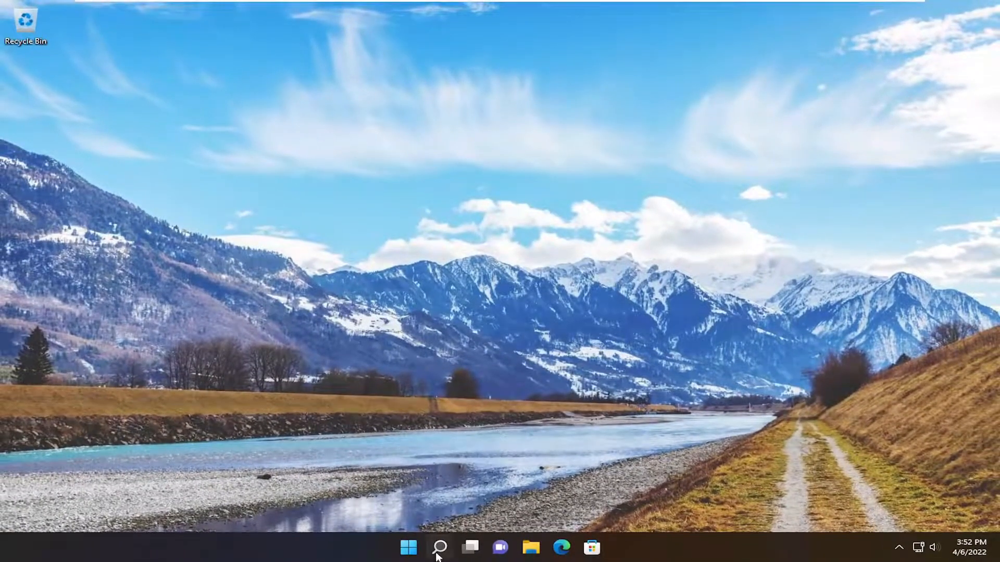
pyautogui.rightClick(403, 552)
pyautogui.moveTo(397, 498)
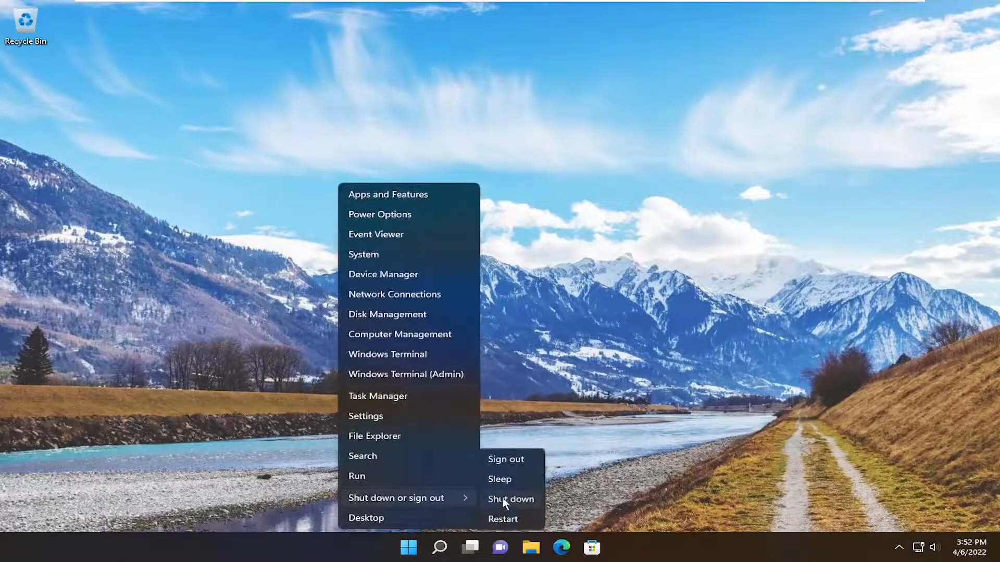
pyautogui.click(504, 521)
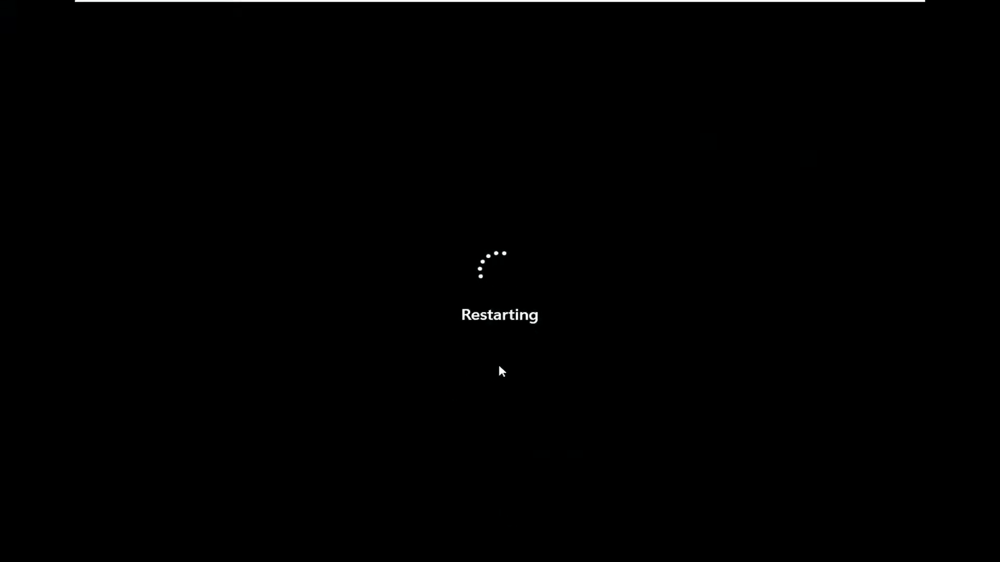